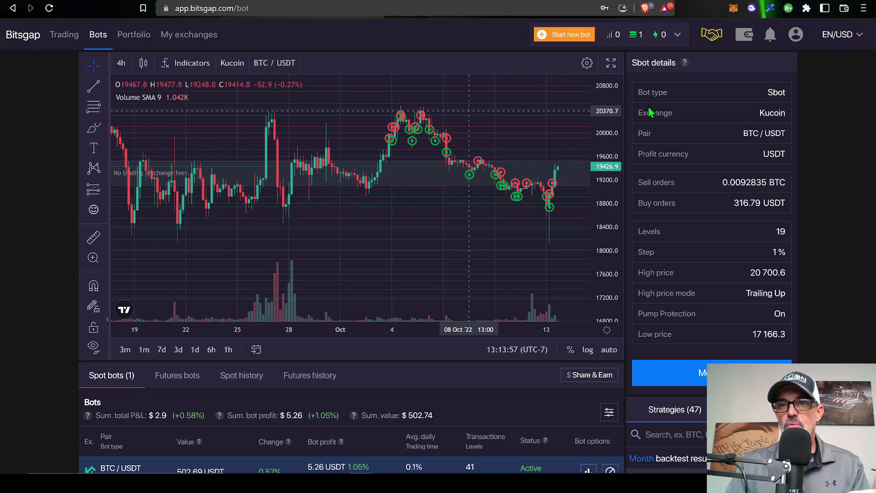
Switch from the account menu to the Bitsgap Early Access beta site
left_click(797, 39)
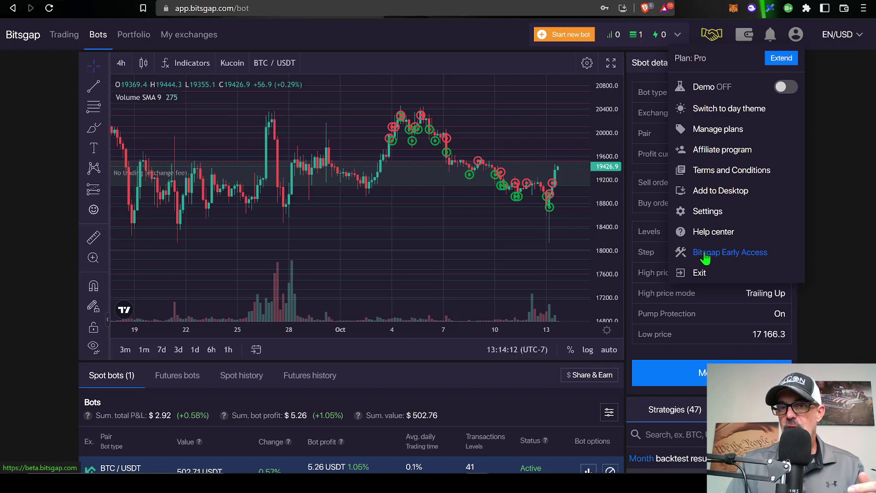
left_click(681, 252)
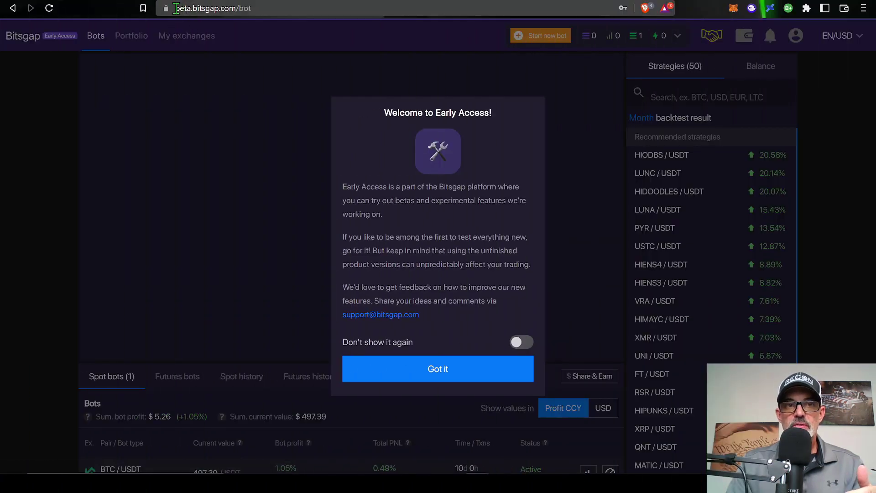
left_click(185, 8)
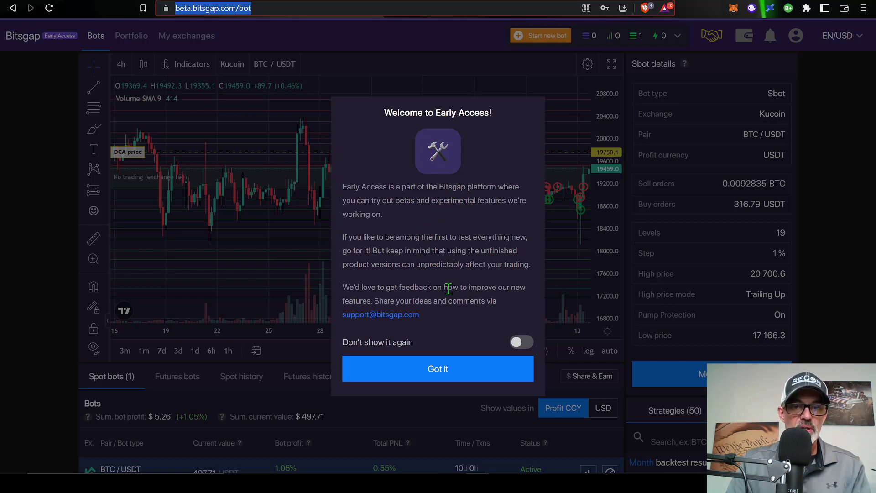
Dismiss the welcome notice, read the Trailing Down Try-outs announcement, and close it
left_click(447, 369)
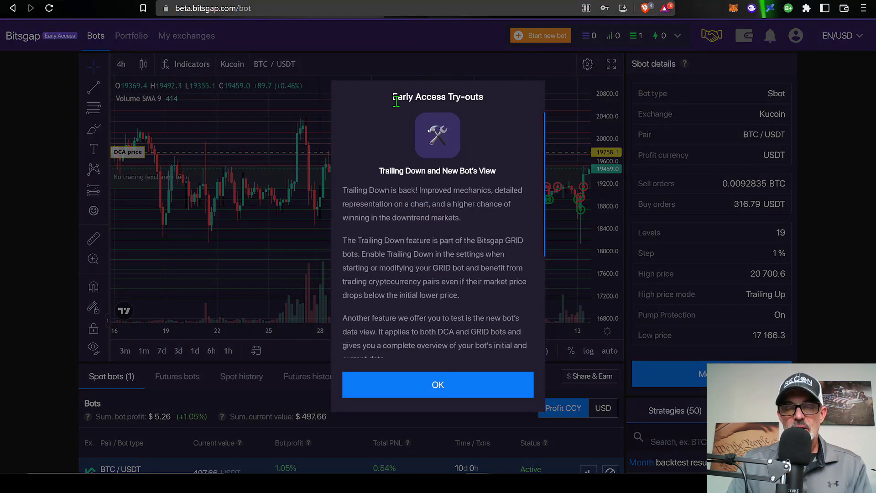
left_click_drag(394, 99, 493, 101)
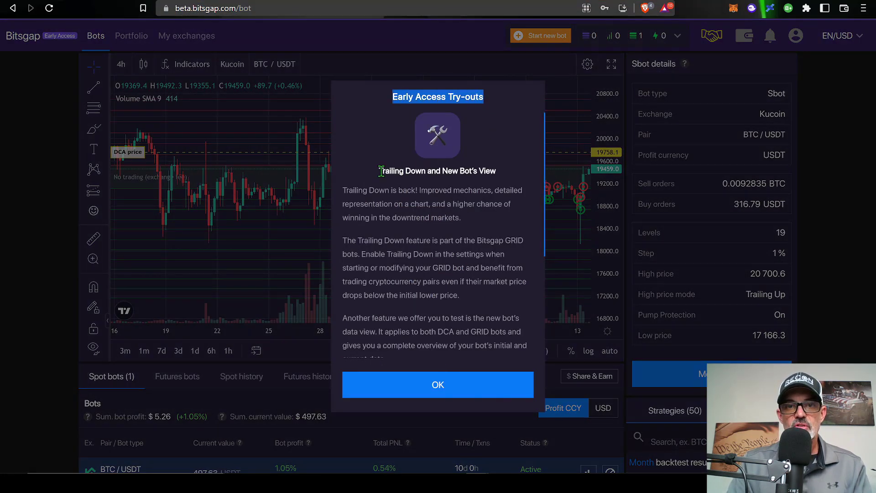
left_click_drag(379, 171, 502, 171)
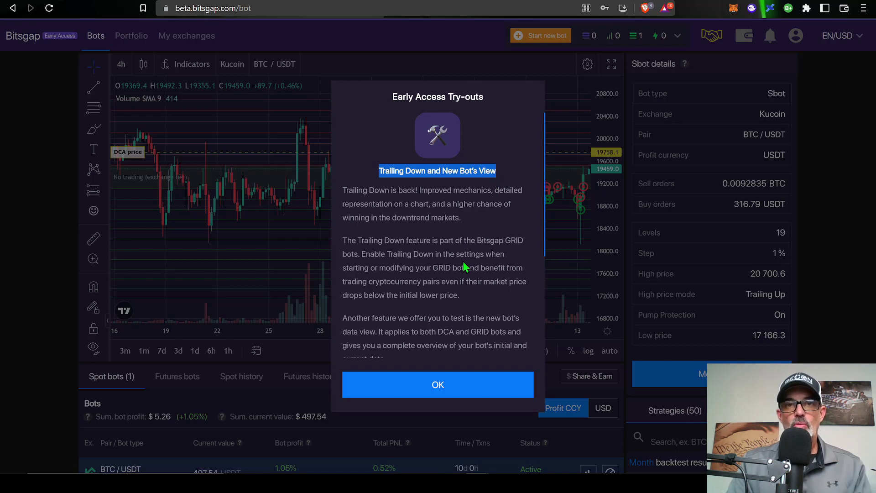
scroll(485, 349, "down", 3)
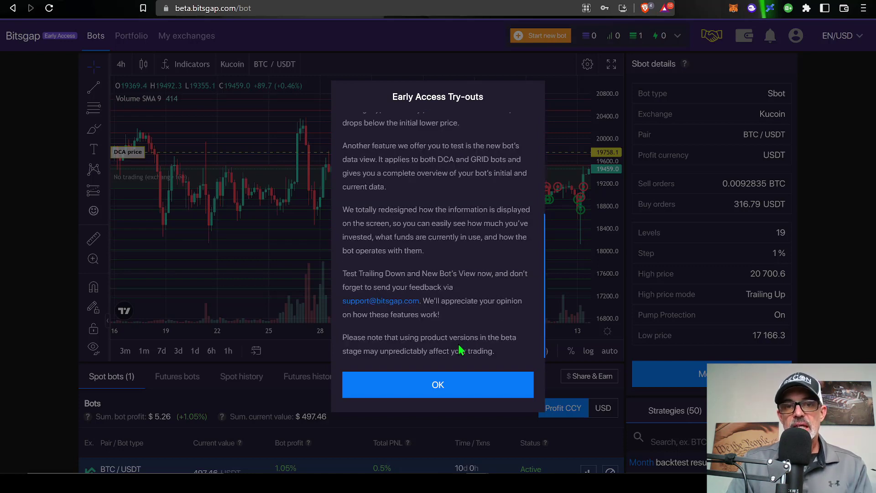
left_click_drag(343, 338, 484, 364)
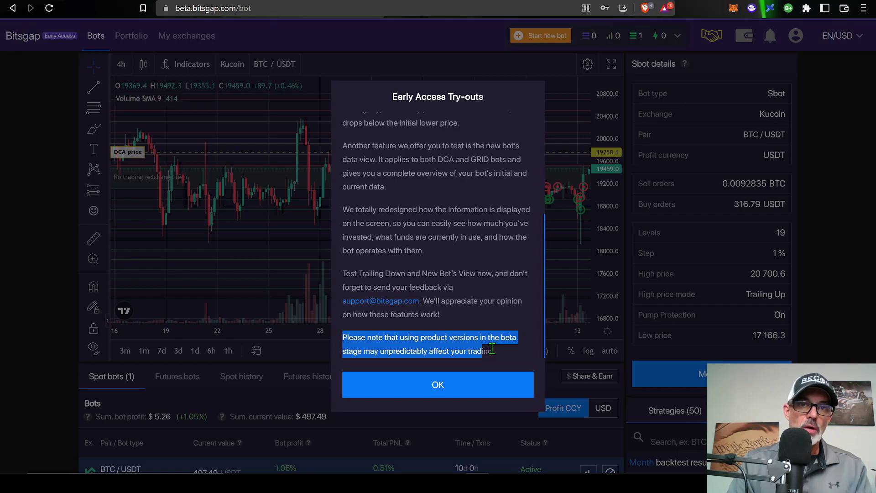
left_click(441, 385)
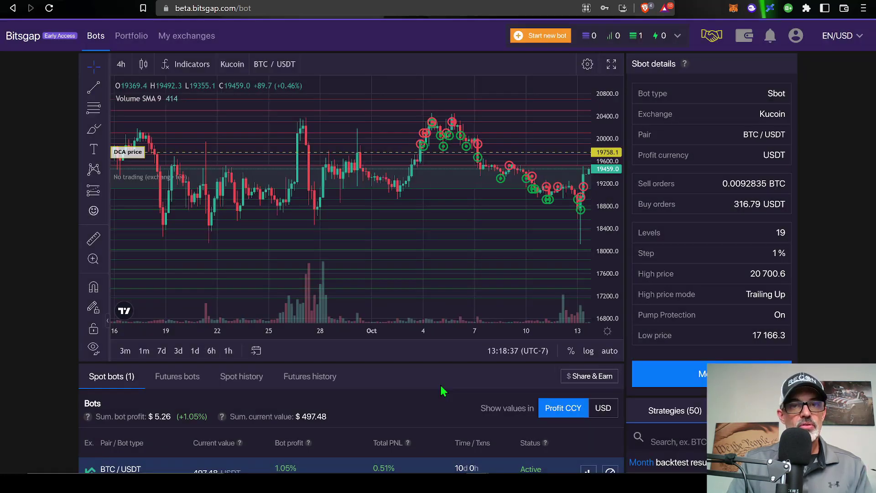
Begin a new Sbot grid bot and list the connected exchanges in the Start Sbot panel
left_click(544, 39)
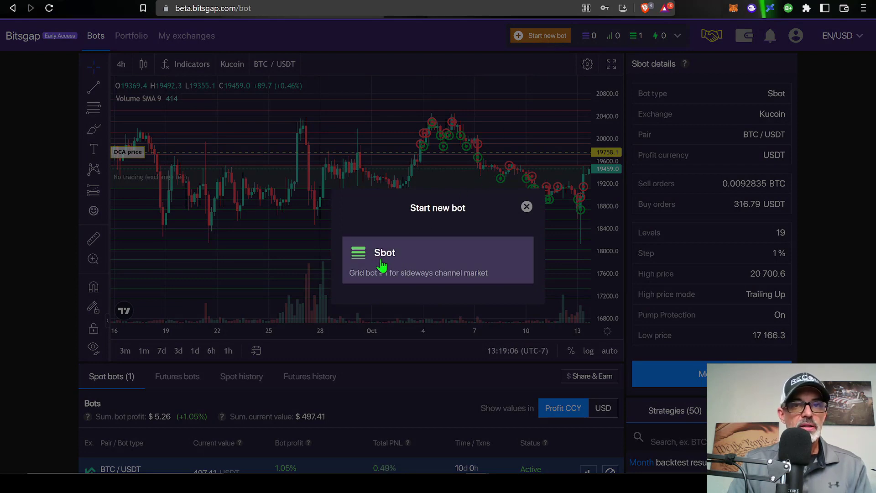
left_click(408, 264)
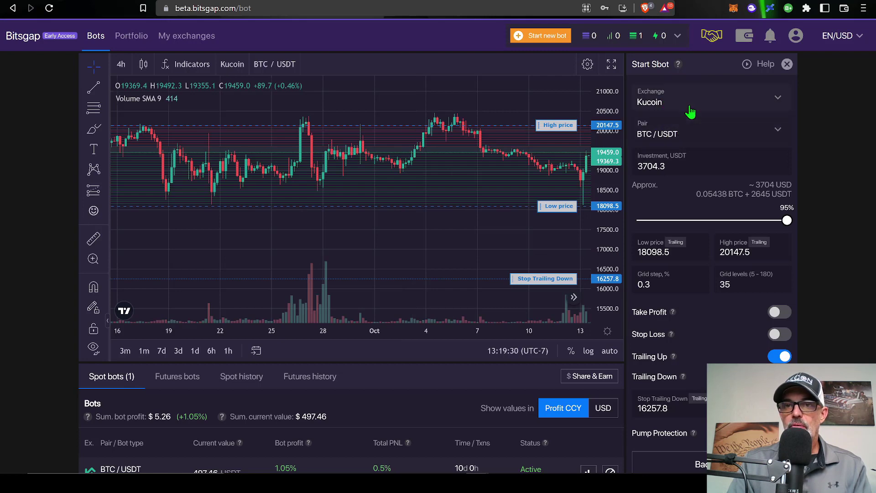
left_click(659, 102)
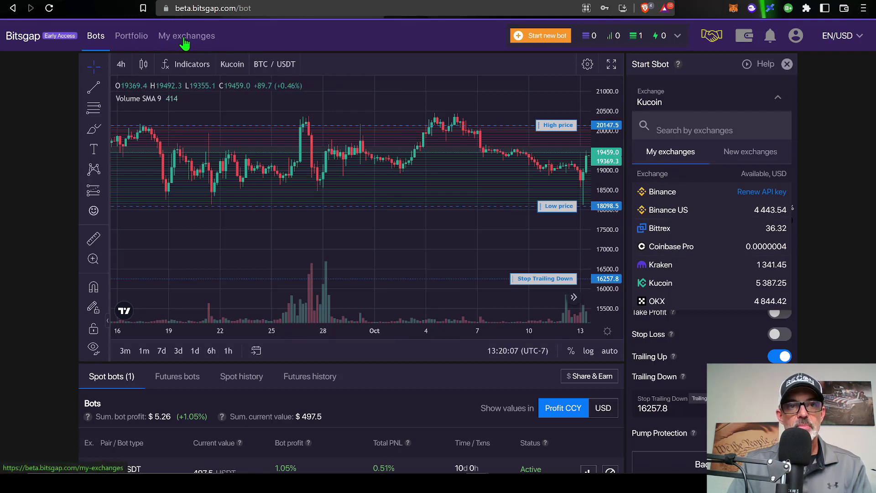
Go to My exchanges, start connecting a new exchange, then cancel the Connect New Exchange form
left_click(183, 40)
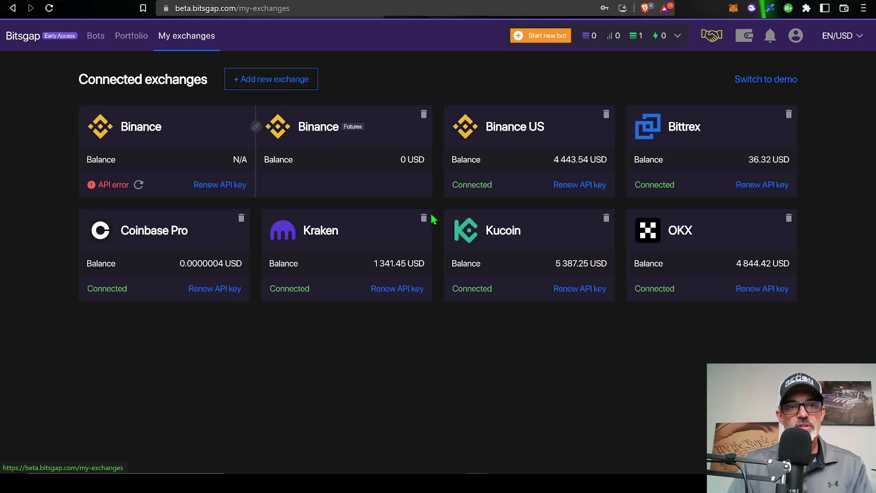
left_click(274, 83)
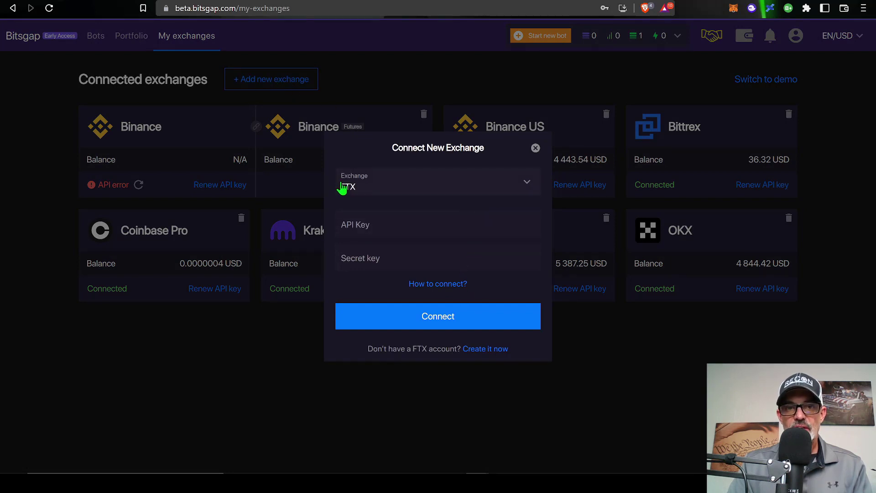
left_click(388, 223)
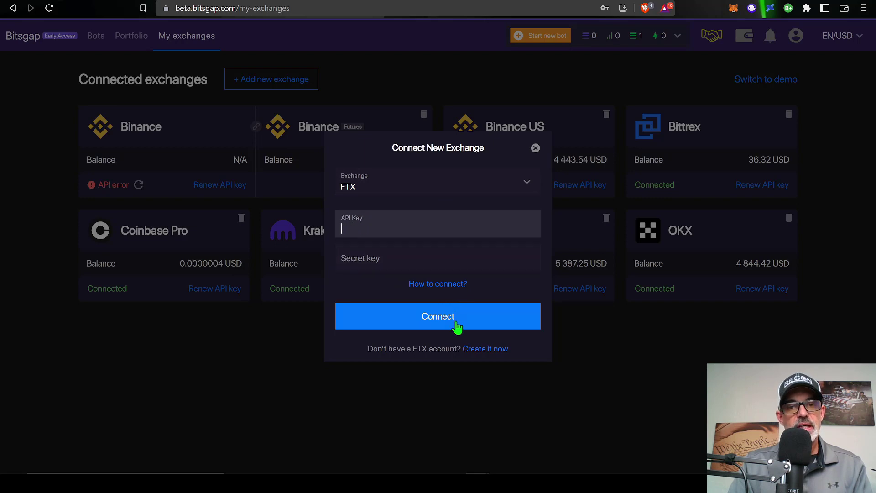
left_click(535, 148)
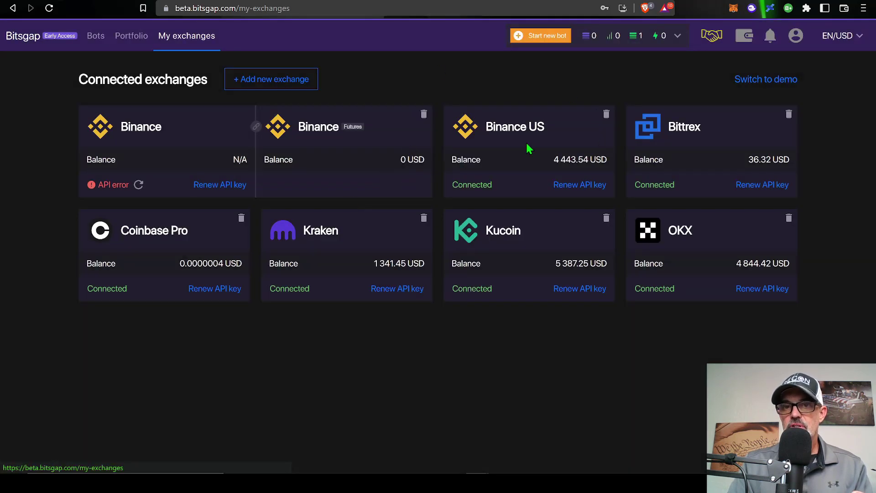
Start a new Sbot on Binance US and list its trading pairs
left_click(544, 37)
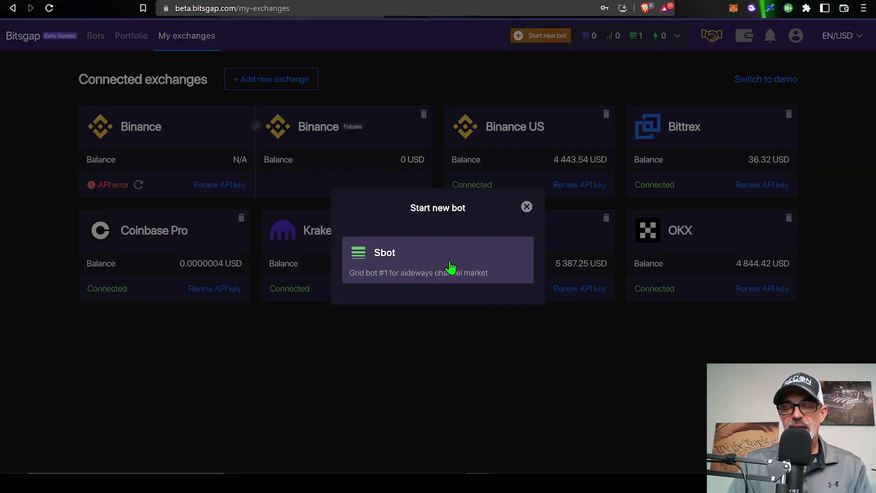
left_click(413, 269)
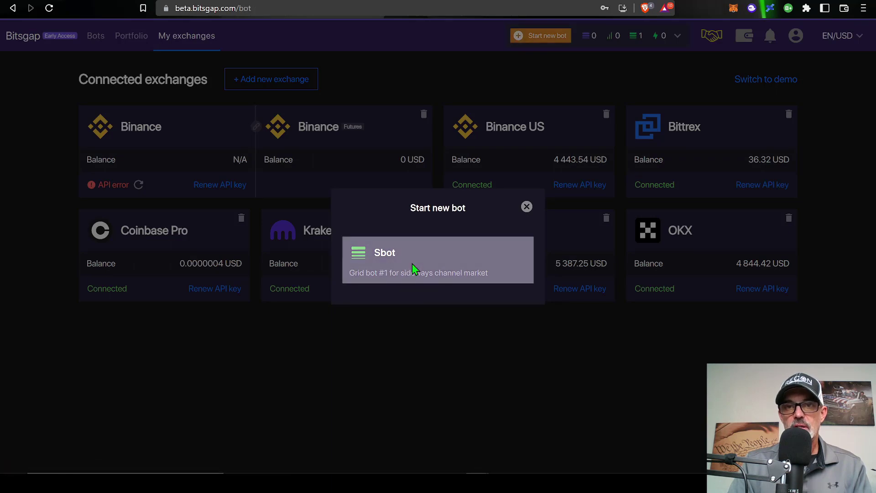
left_click(662, 103)
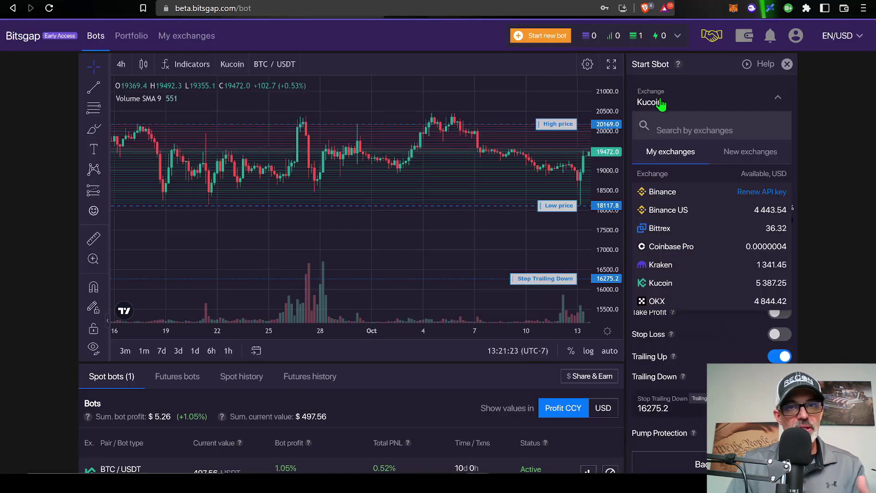
left_click(680, 211)
left_click(667, 136)
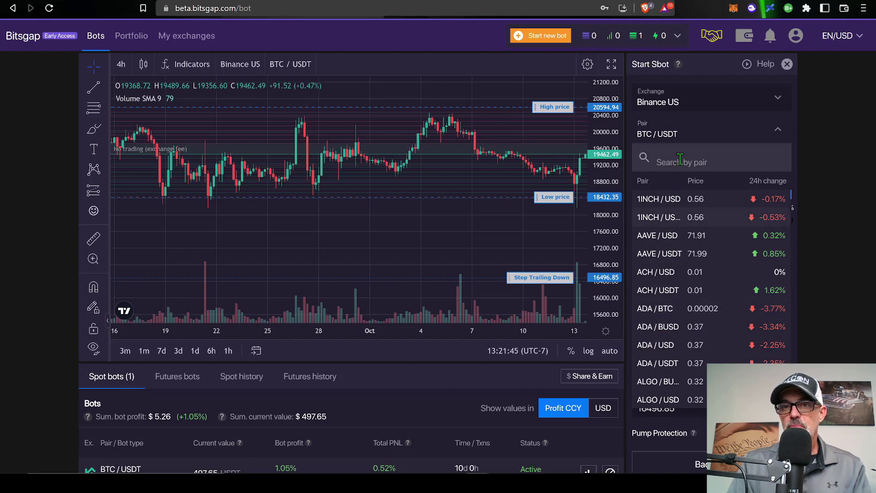
Keep BTC / USDT as the pair with 811.58 USDT investment and 20 grid levels
left_click(685, 135)
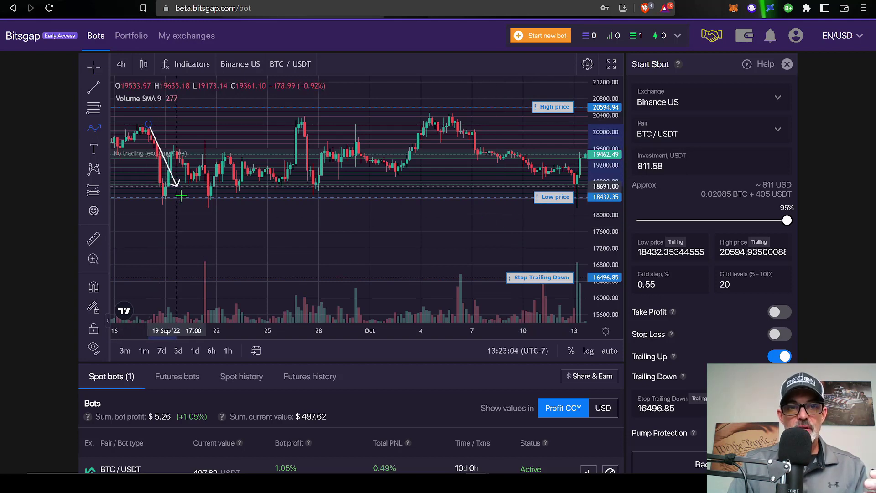
Draw a zigzag path through the September–October dips and peaks, ending in an upward arrow
left_click(183, 197)
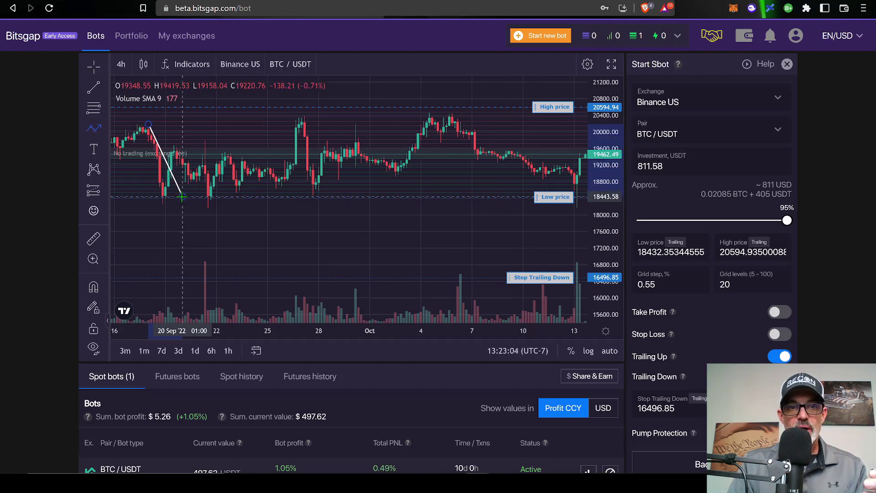
left_click(305, 117)
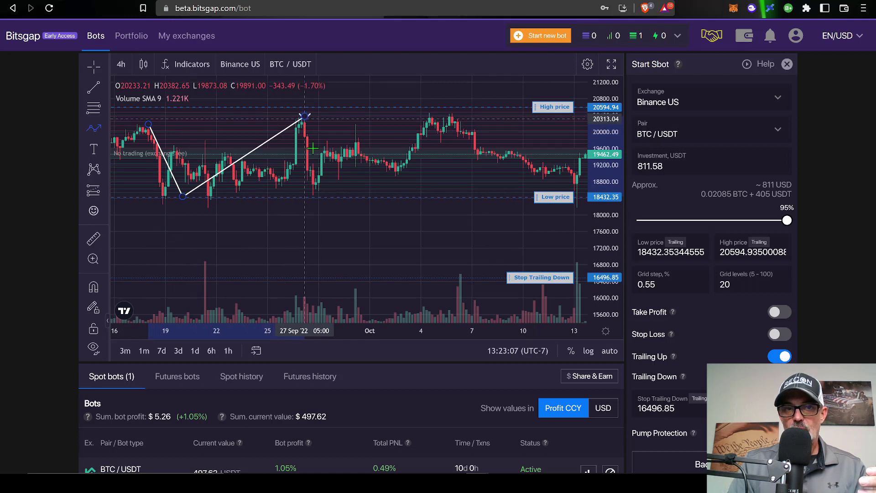
left_click(336, 191)
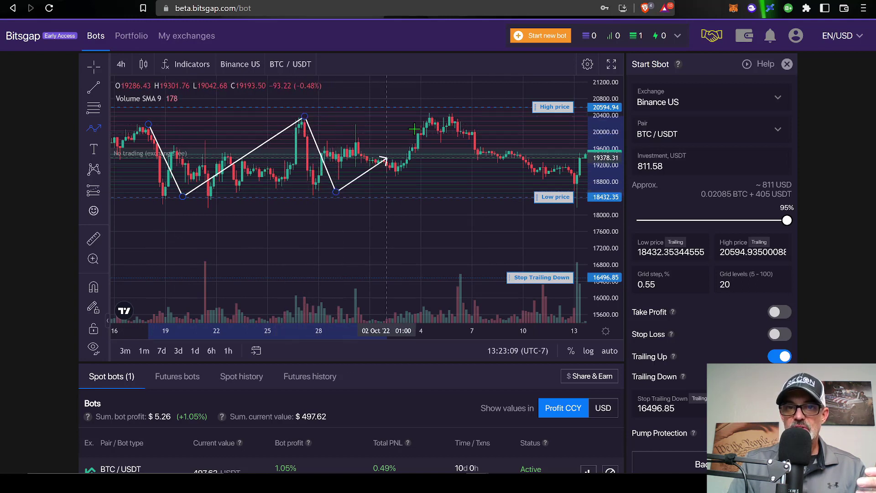
left_click(441, 107)
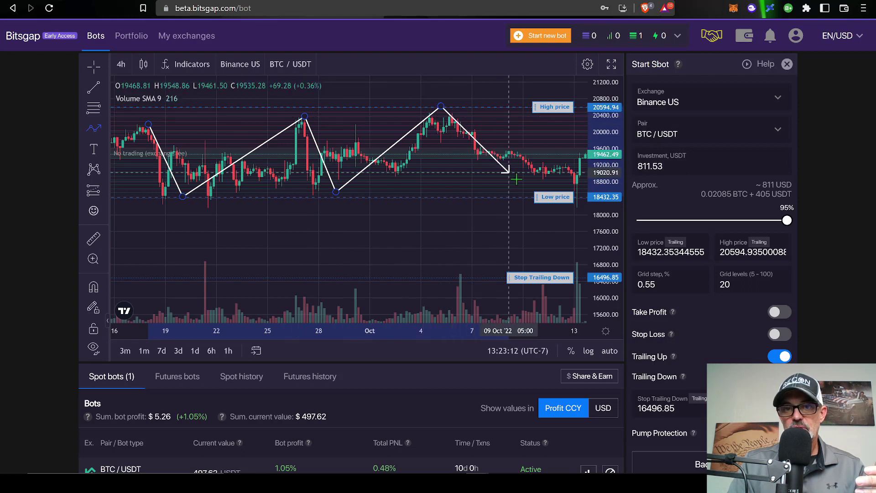
left_click(540, 190)
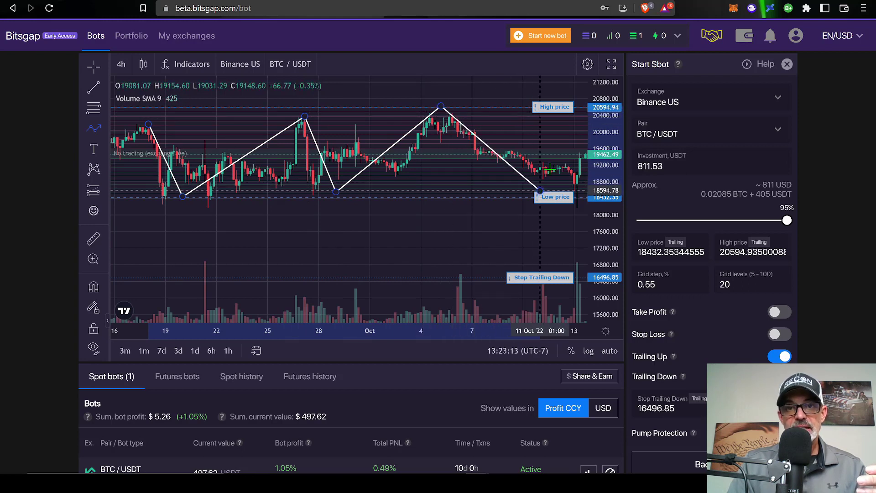
double_click(580, 147)
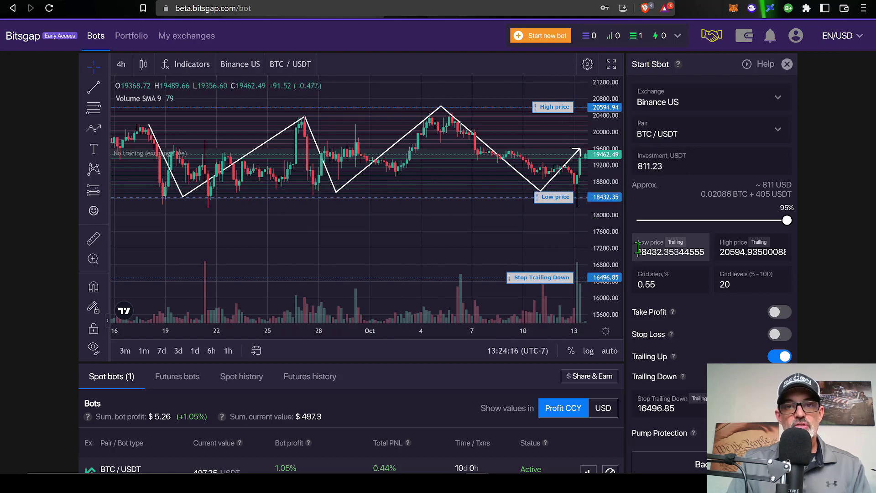
Set the Sbot price range to low 18000 and high 20500
left_click_drag(638, 248, 714, 258)
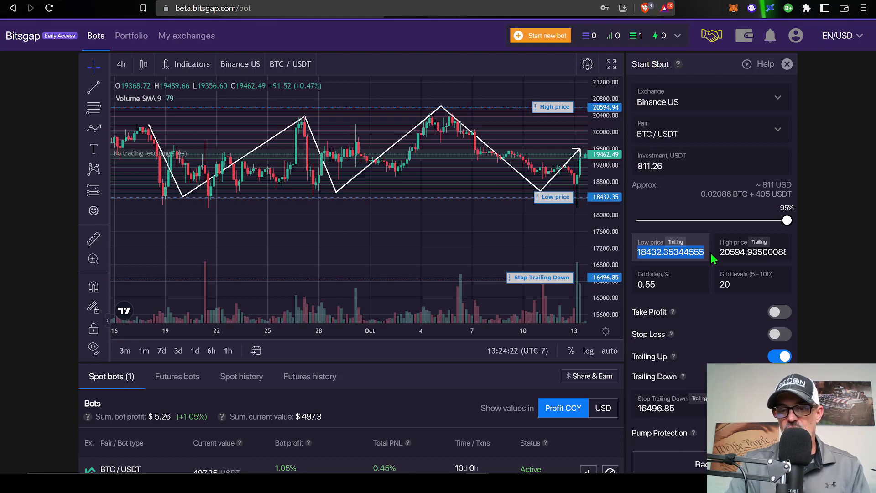
type("18000")
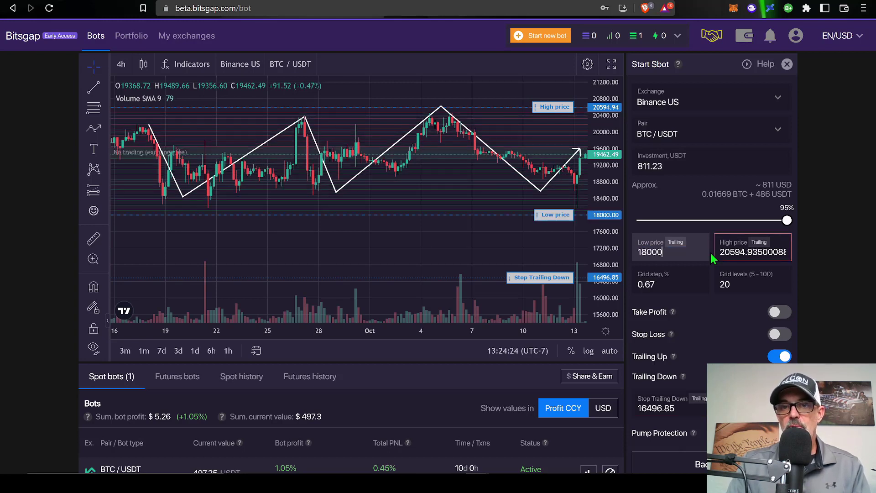
double_click(719, 251)
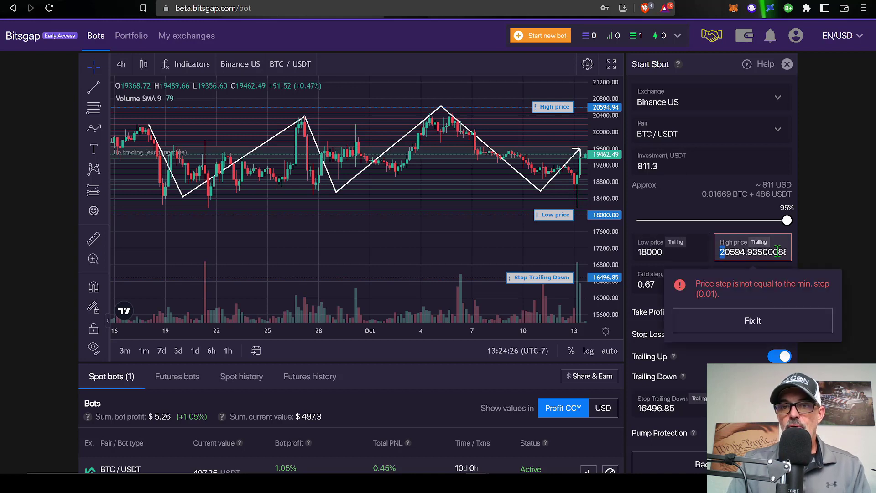
type("20")
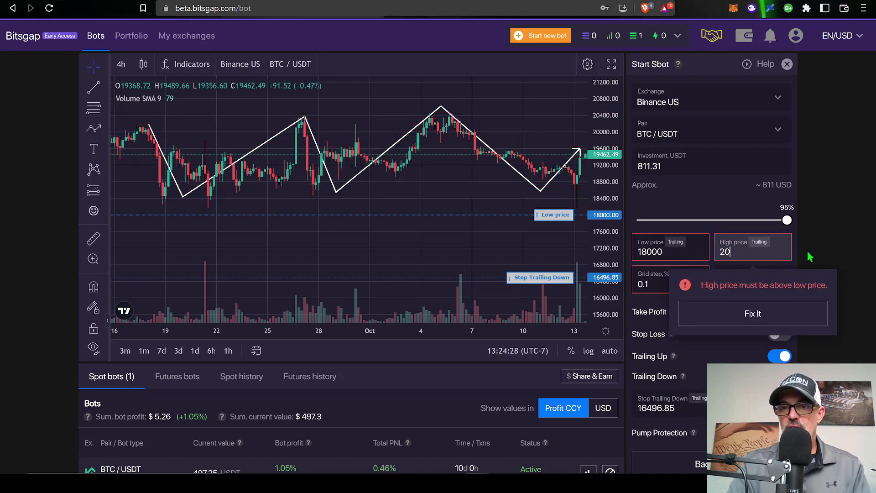
type("500")
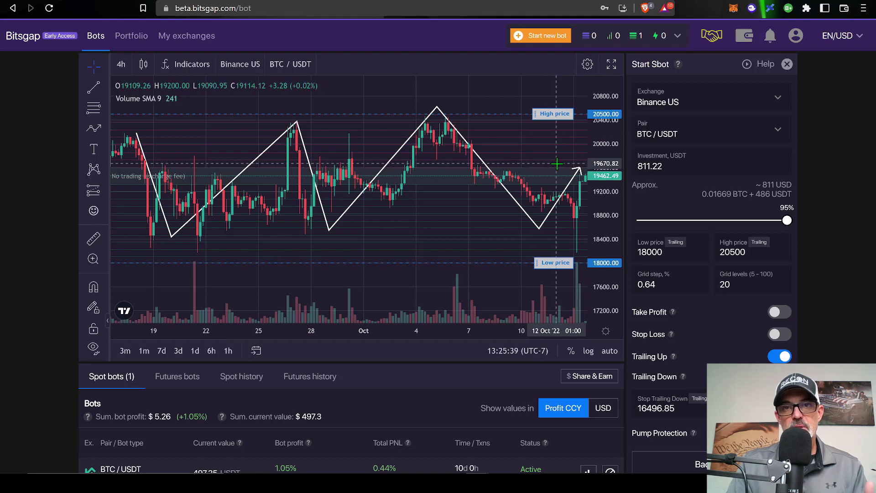
Change the grid step from 0.6% to 0.9%, cutting the grid to 14 levels
left_click(650, 282)
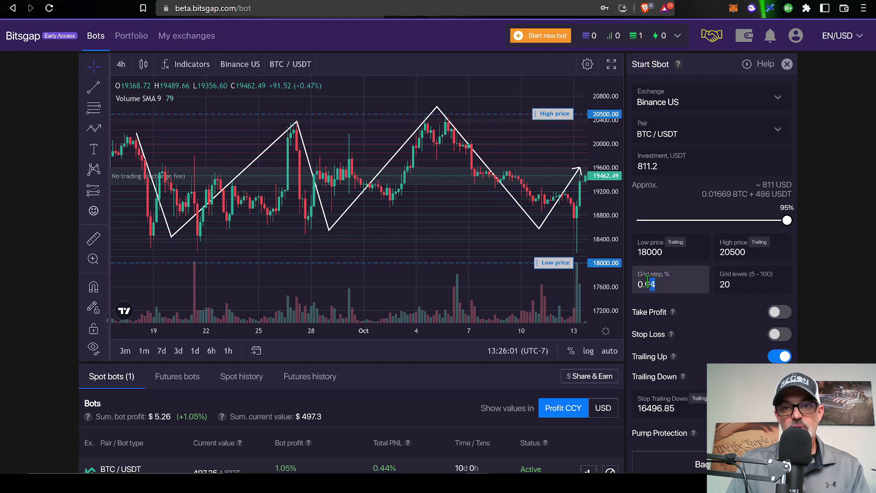
type("9")
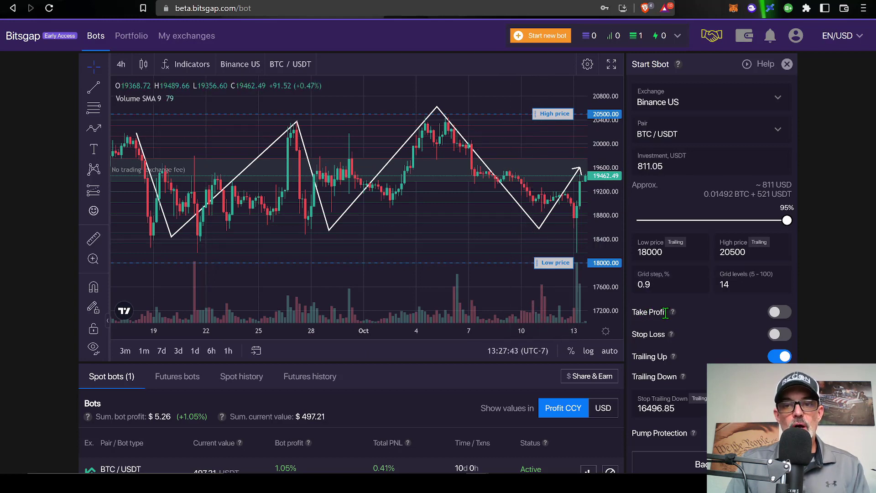
Enable Trailing Down so the bot's Stop Trailing Down price is 16496.85
mouse_move(674, 314)
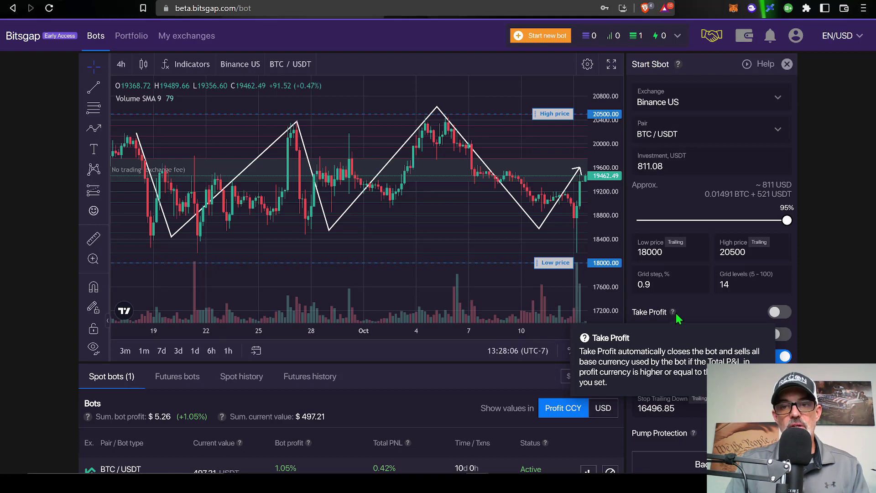
mouse_move(673, 334)
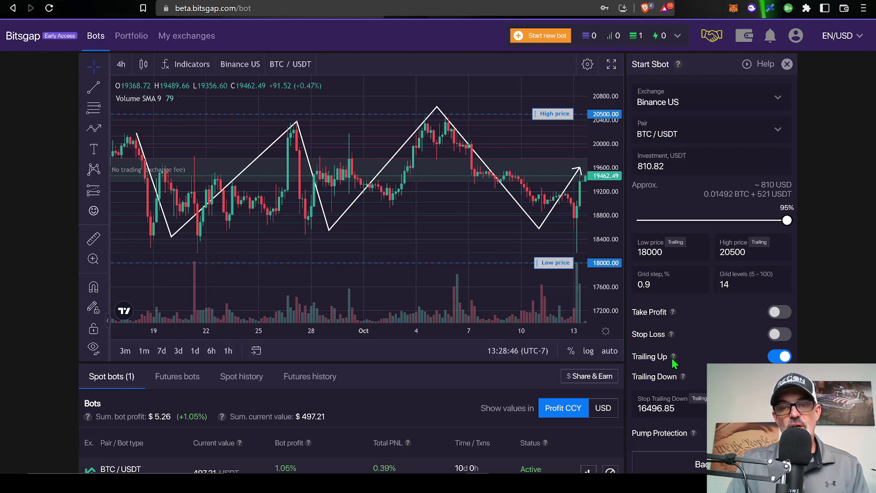
mouse_move(676, 364)
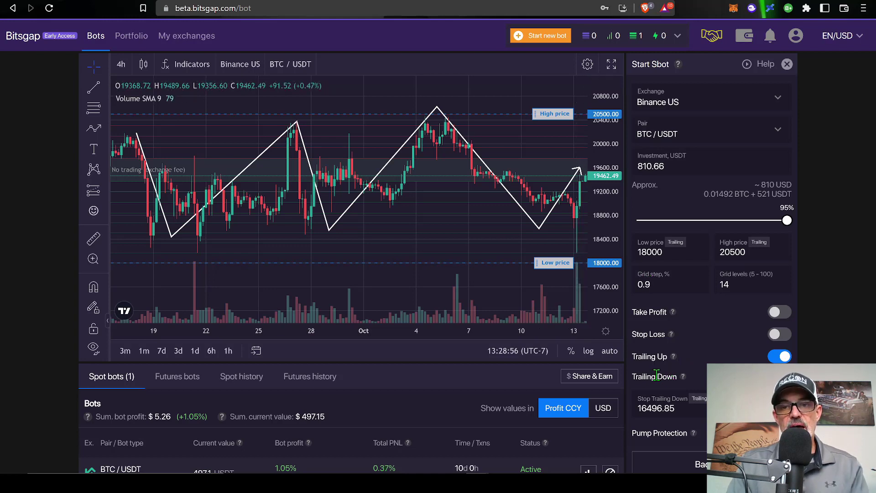
mouse_move(684, 379)
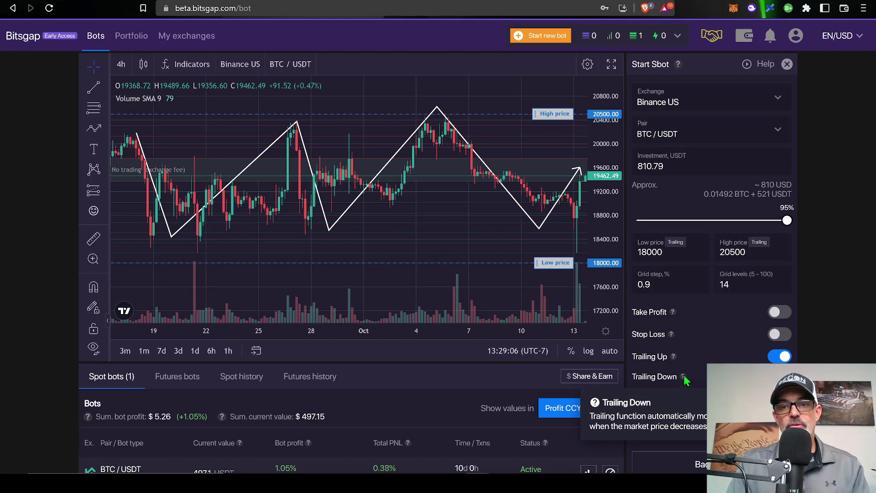
left_click(780, 377)
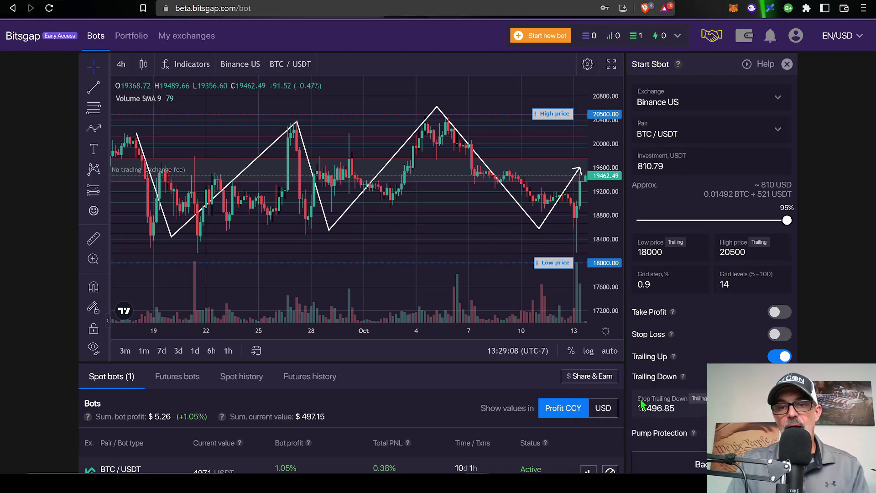
double_click(678, 408)
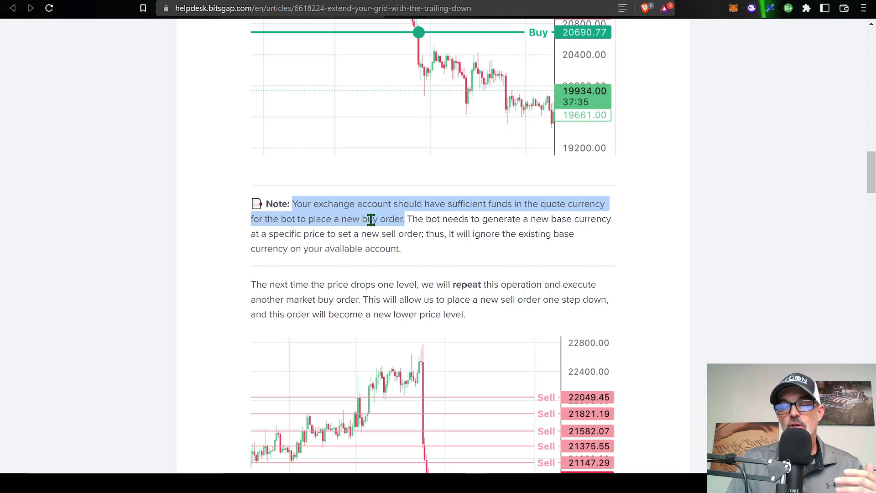
scroll(388, 221, "down", 9)
left_click_drag(252, 215, 566, 217)
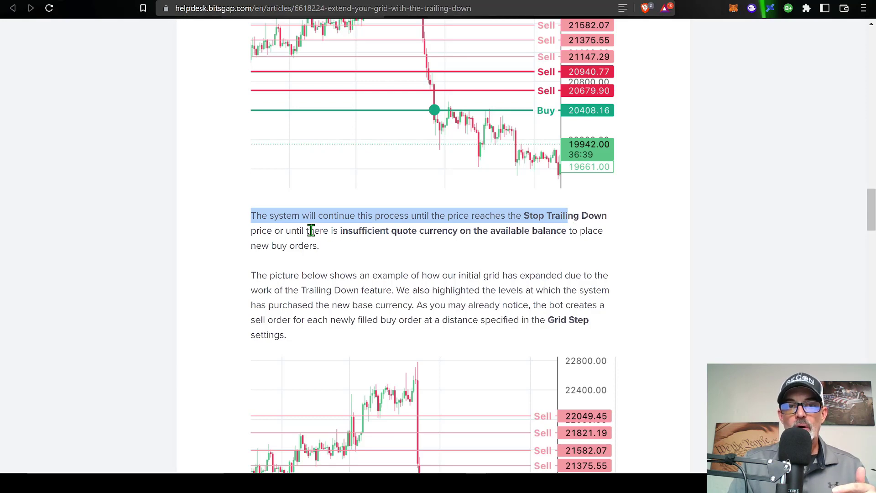
left_click_drag(311, 230, 574, 229)
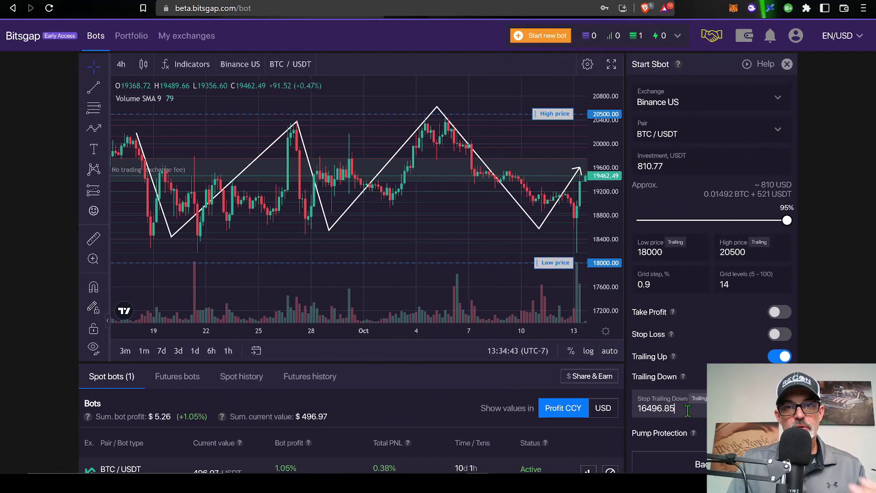
Replace the Stop Trailing Down price of 16496.85 with 15500
left_click_drag(680, 406, 635, 403)
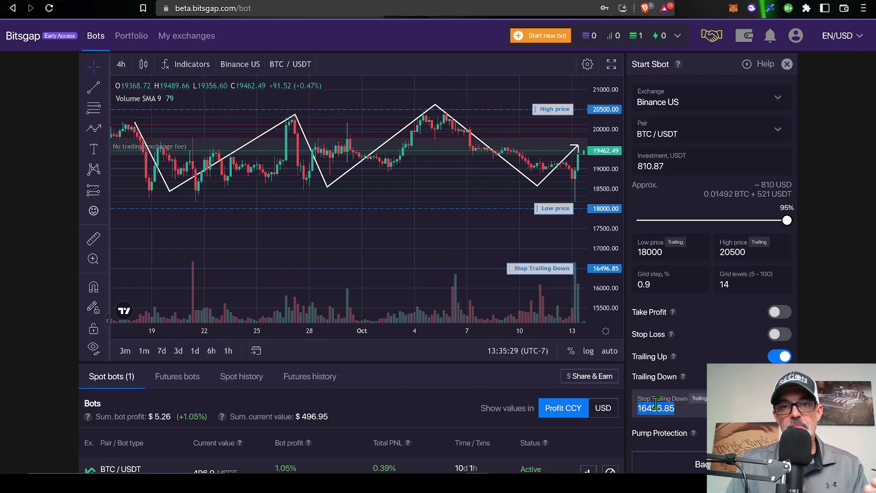
type("155")
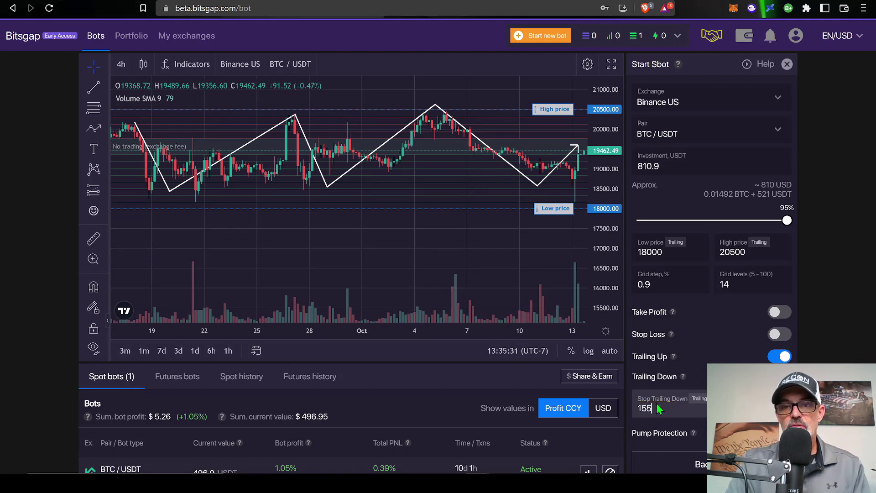
type("00")
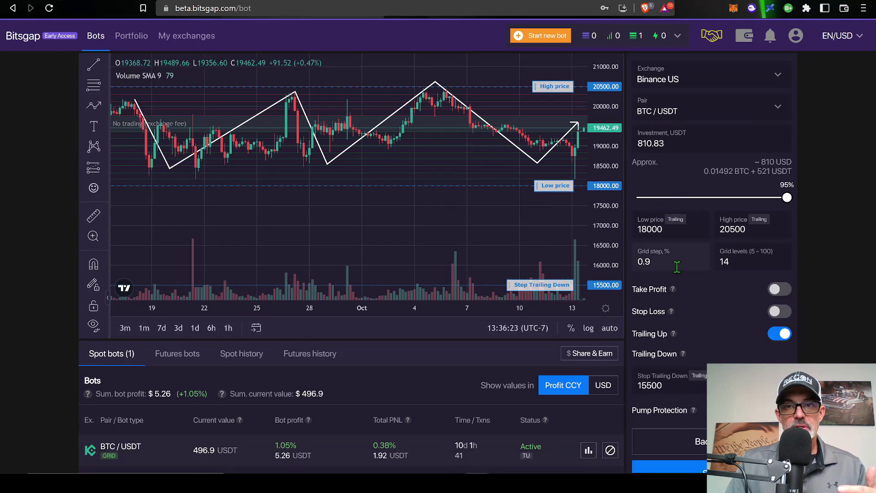
Clear the current Investment, USDT amount and enter 300
left_click_drag(672, 145, 630, 144)
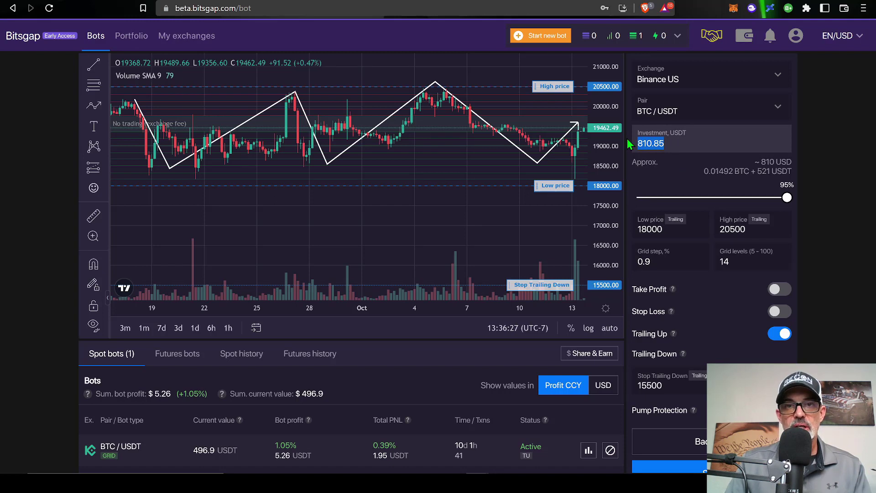
key("BackSpace")
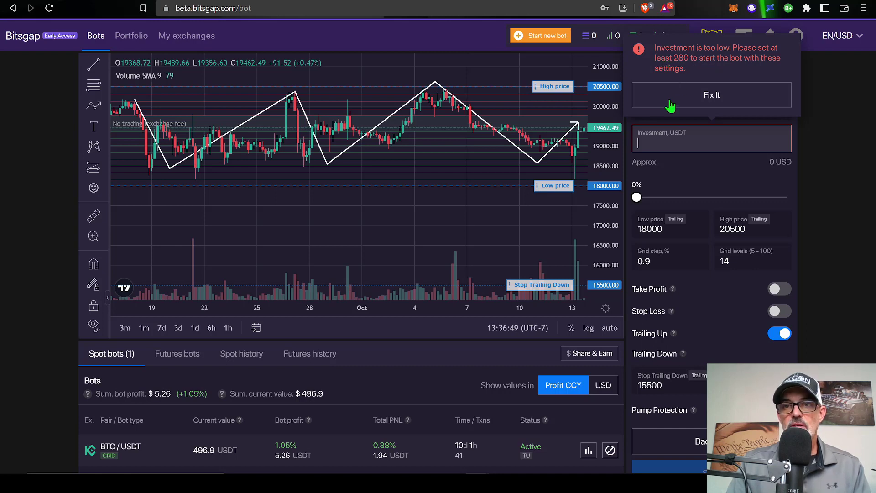
type("300")
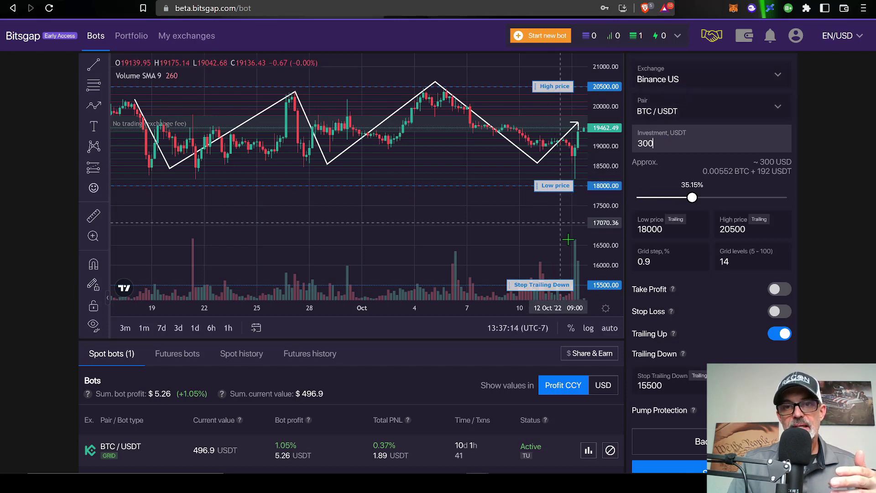
scroll(702, 291, "down", 2)
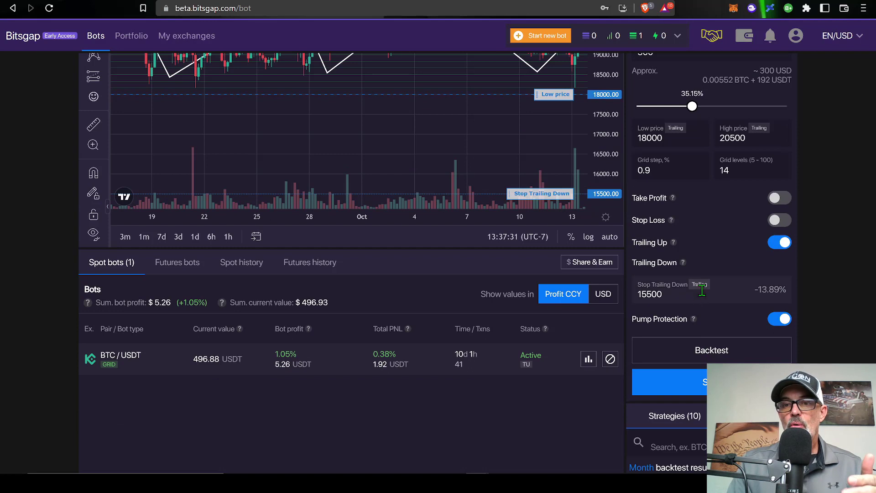
left_click(718, 354)
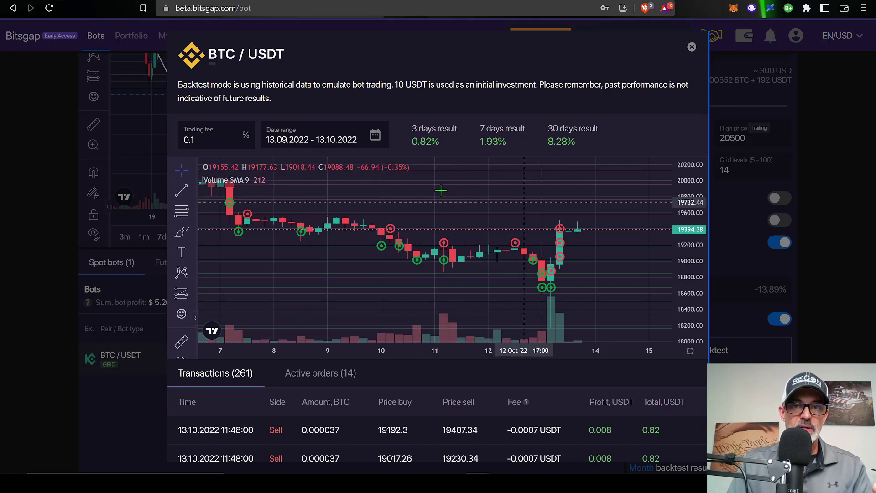
left_click(692, 47)
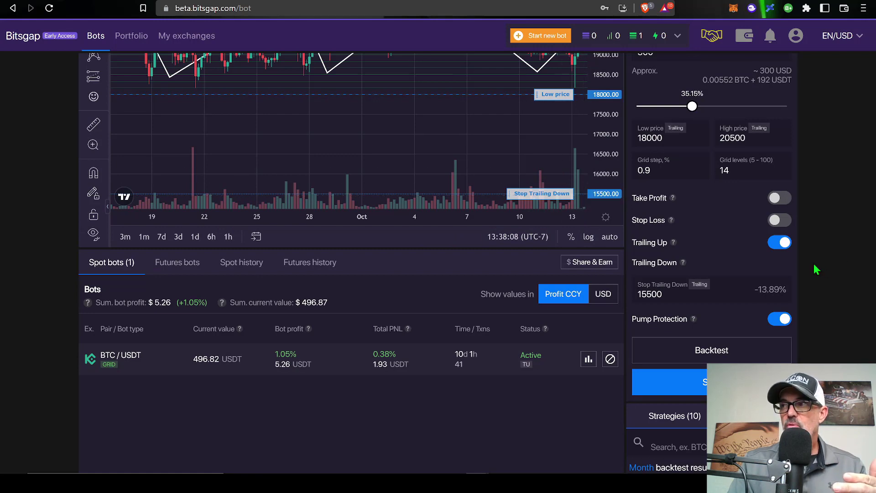
scroll(817, 270, "down", 2)
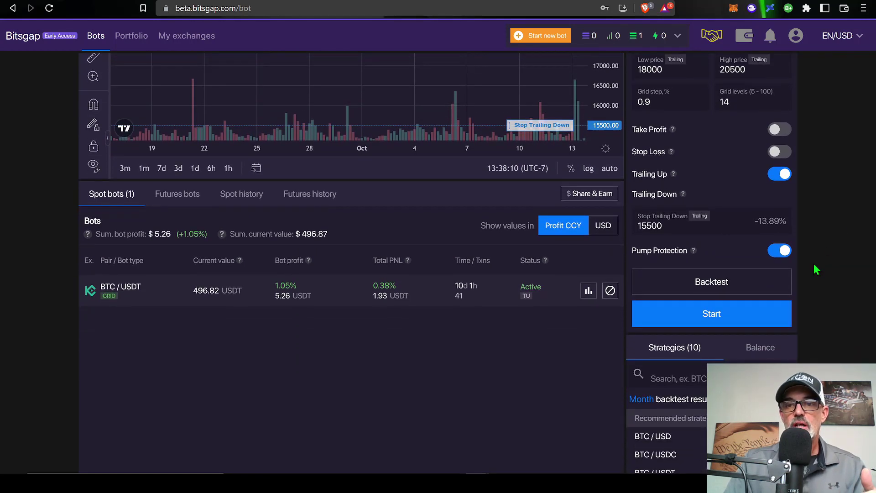
Start the bot and review its summary: 14 grid levels, 0.9% step, trailing modes, low price
left_click(713, 318)
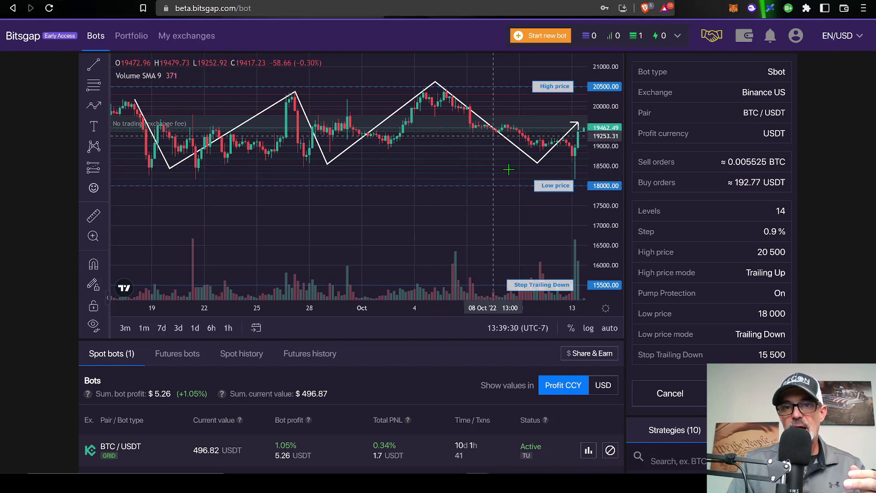
left_click_drag(643, 210, 803, 219)
left_click_drag(640, 231, 764, 231)
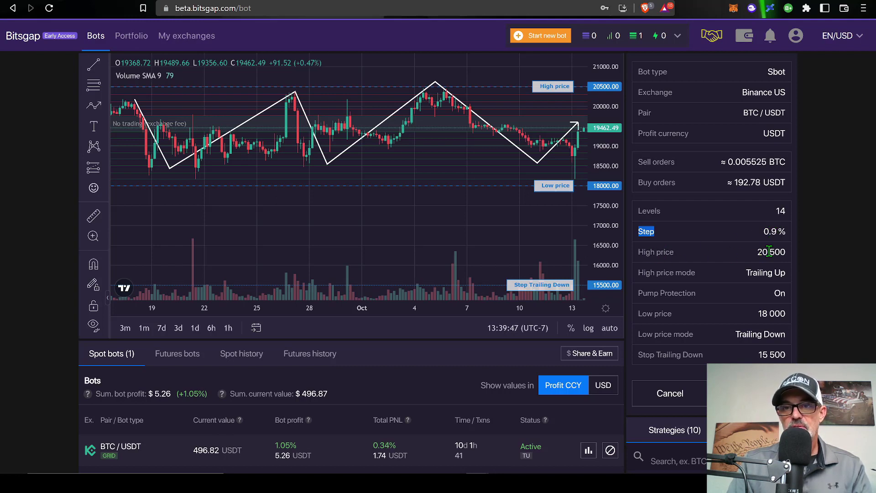
left_click_drag(747, 273, 792, 275)
left_click(641, 313)
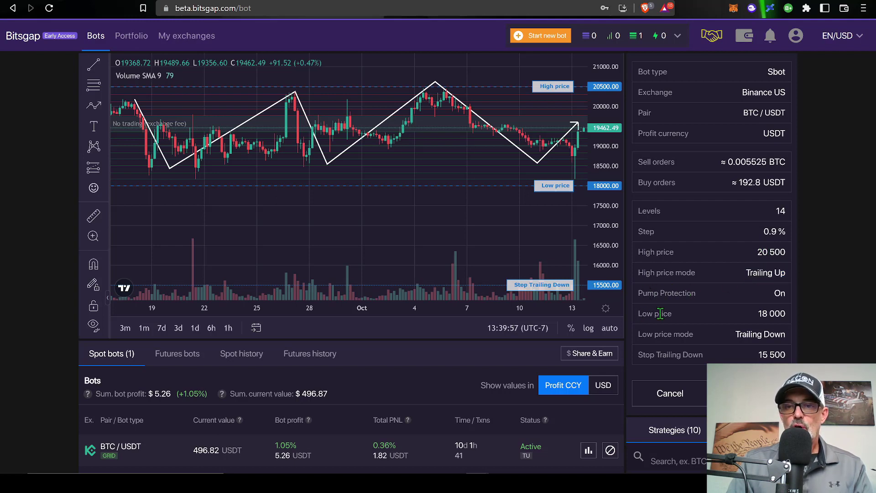
left_click_drag(662, 315, 776, 314)
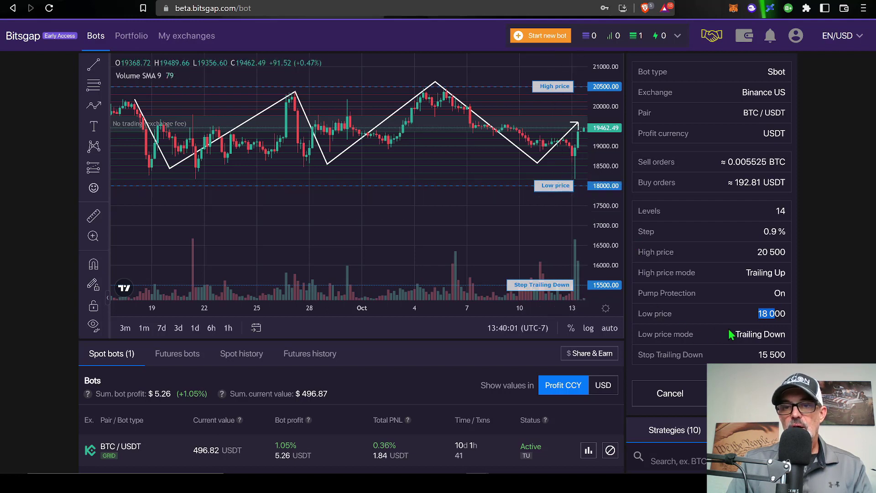
left_click_drag(735, 334, 788, 356)
scroll(767, 343, "down", 2)
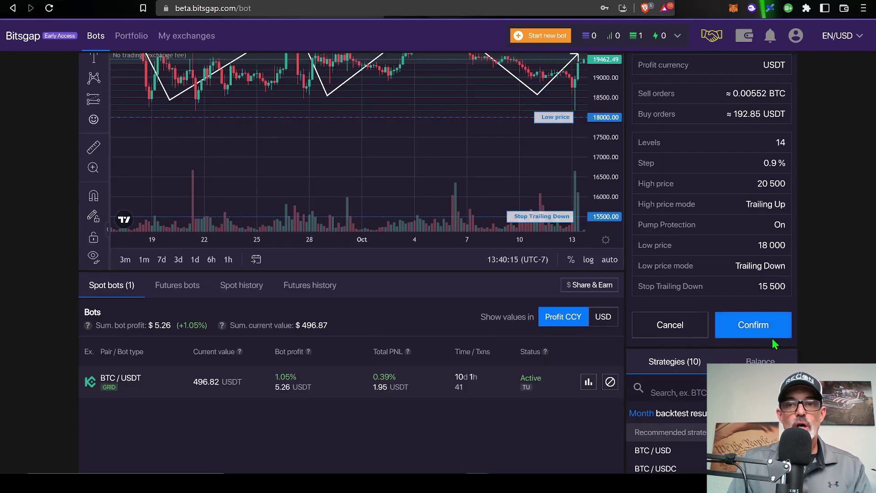
Confirm the summary so the BTC/USDT Sbot starts up and places its 14 orders
left_click(753, 328)
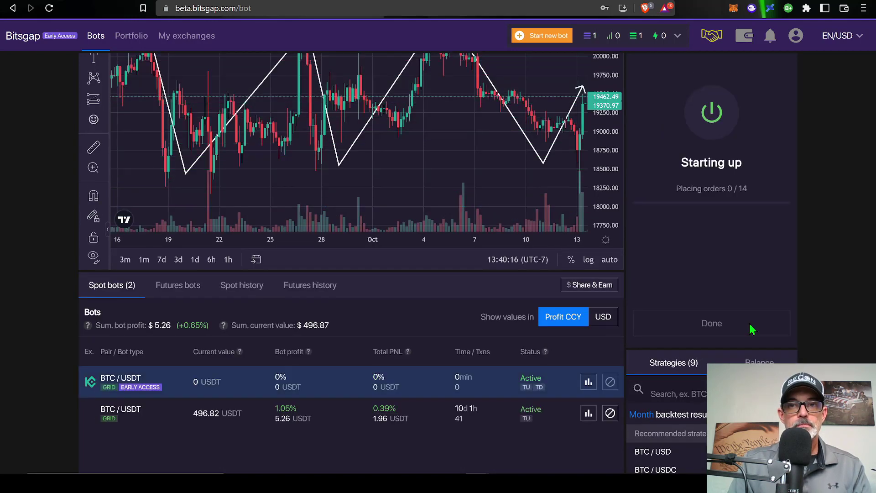